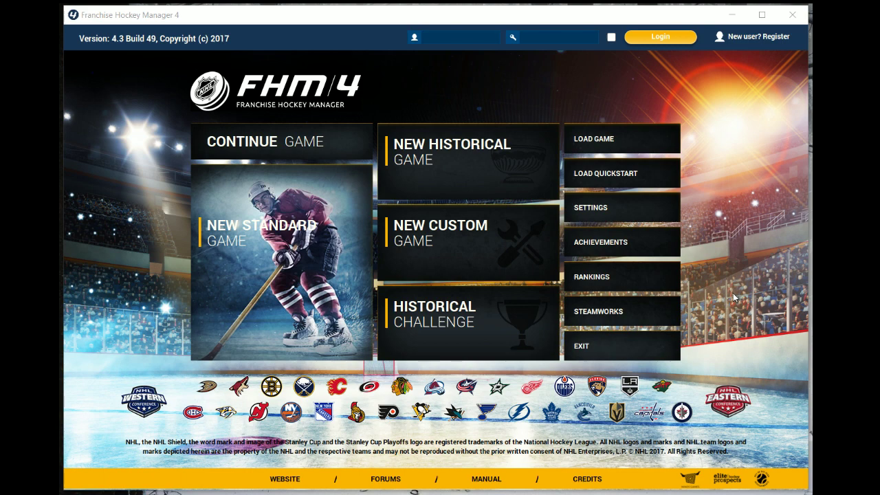
Open STEAMWORKS to show the two subscribed Workshop items, including AHL 2017-18
left_click(635, 321)
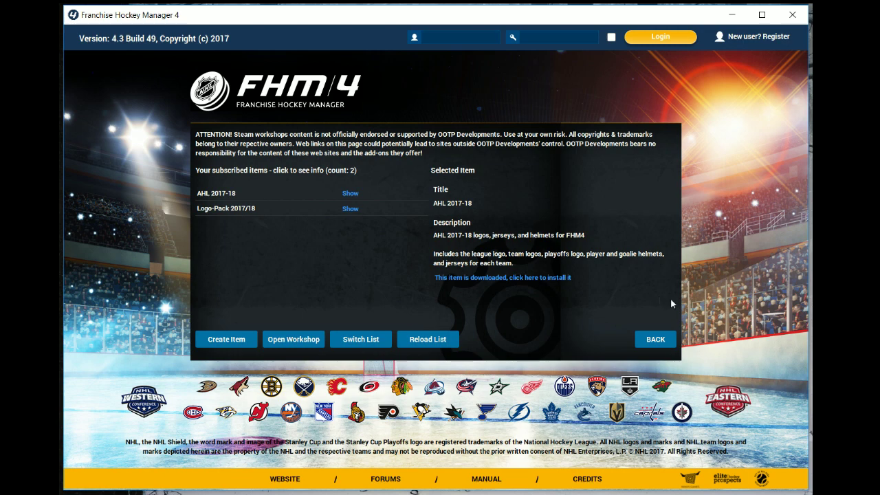
Return to the main menu, browse the FHM 4 forum boards in Edge, then minimize Edge
left_click(667, 339)
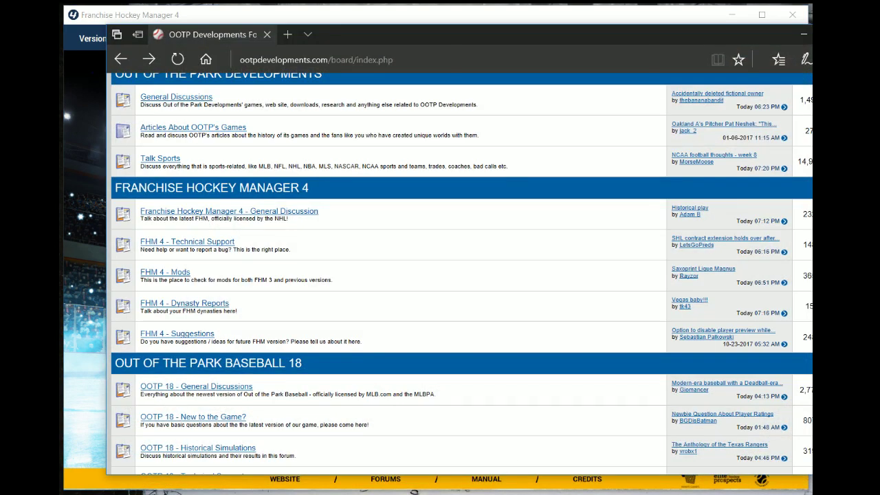
scroll(442, 237, "up", 1)
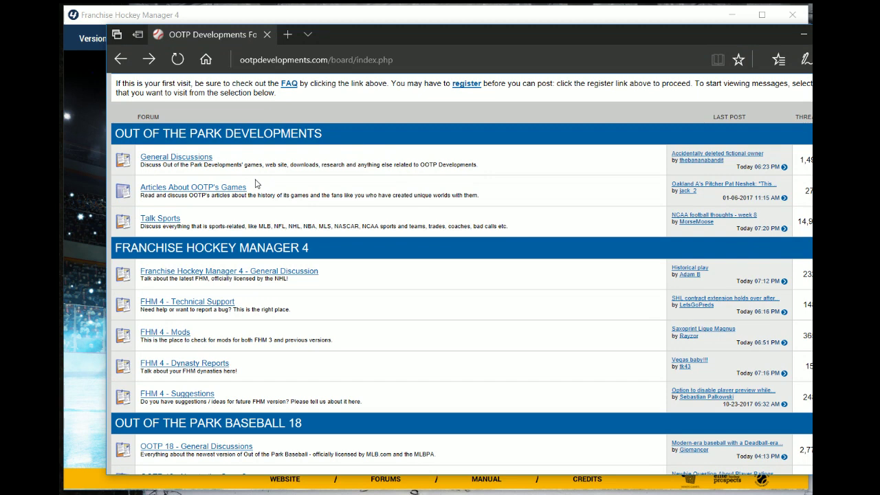
scroll(256, 183, "down", 1)
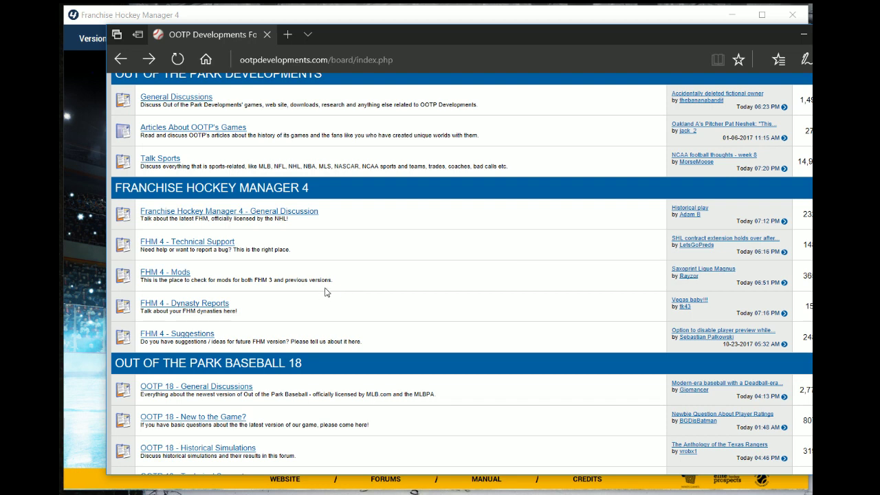
left_click(805, 36)
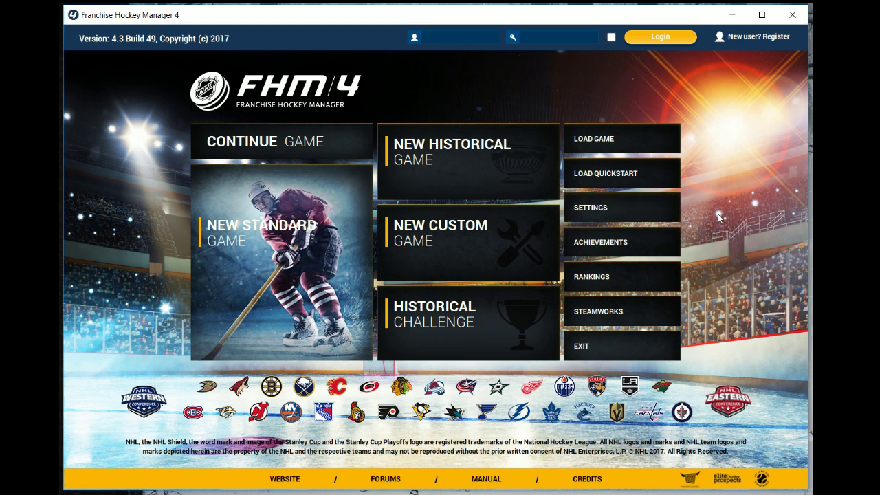
Use Settings > Troubleshooting > Open customizable data folder to launch it in File Explorer
left_click(624, 209)
left_click(265, 279)
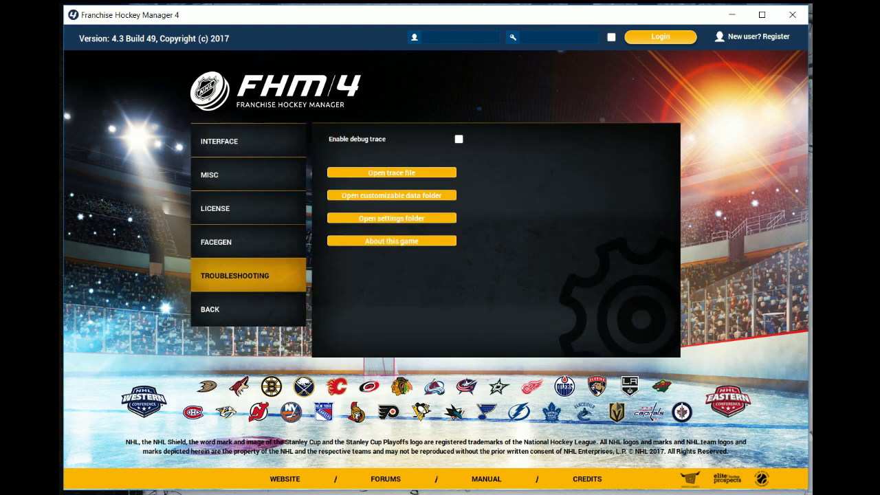
left_click(397, 196)
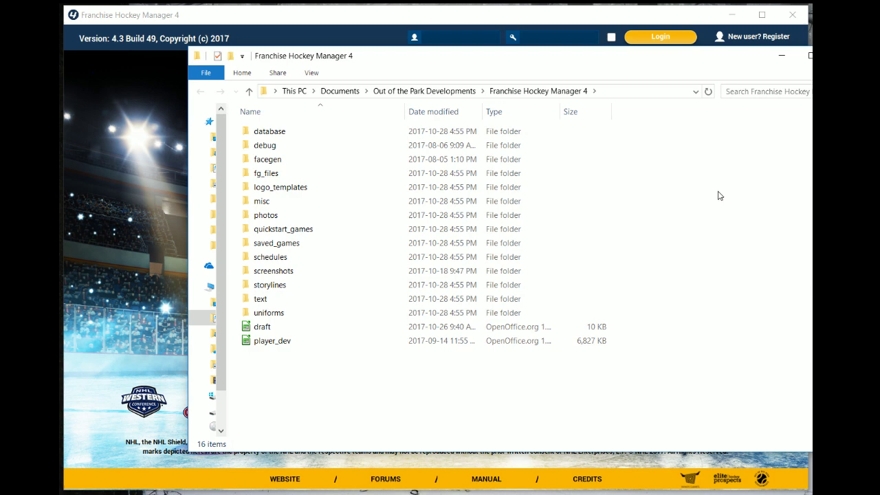
Browse saved_games > Florida Panthers Game.lg > graphics > logo_leagues and scroll its 188 logos
double_click(297, 244)
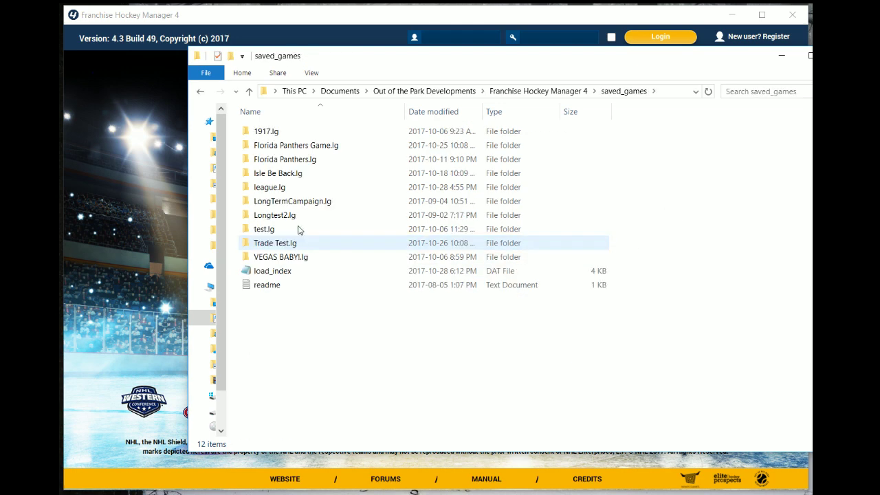
double_click(306, 147)
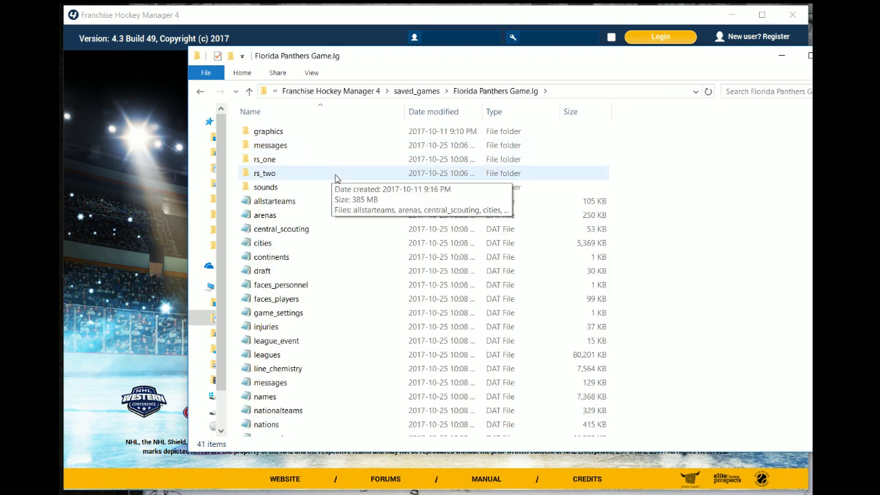
double_click(303, 137)
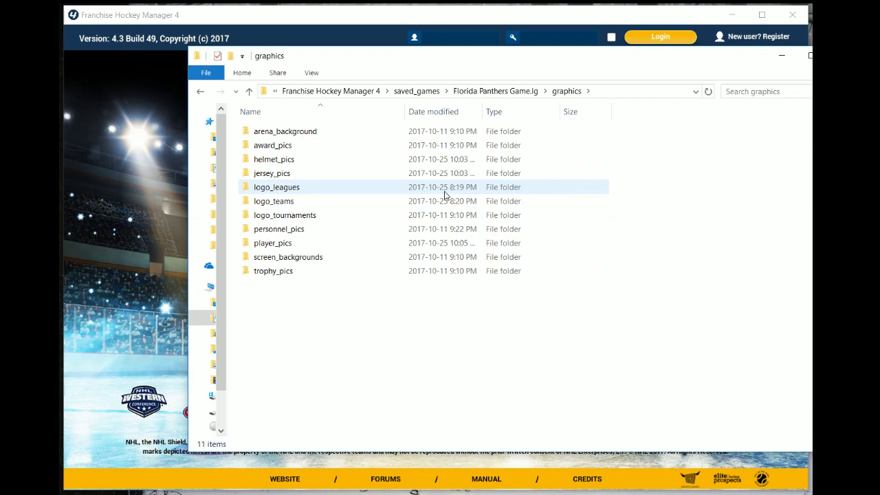
double_click(362, 189)
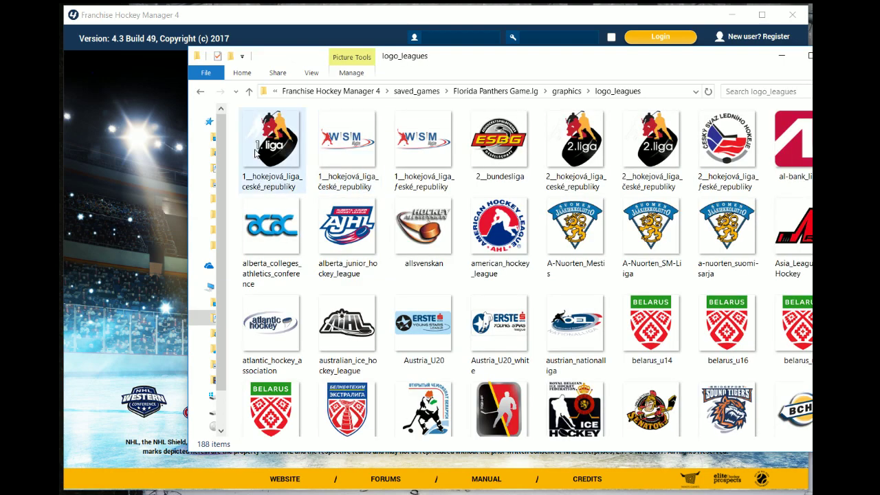
scroll(515, 289, "down", 5)
scroll(532, 267, "down", 3)
scroll(532, 266, "down", 3)
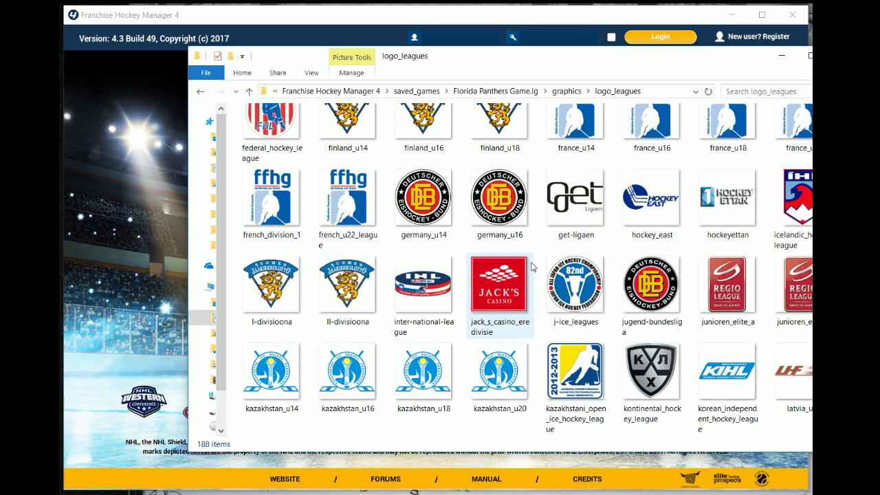
scroll(532, 267, "up", 10)
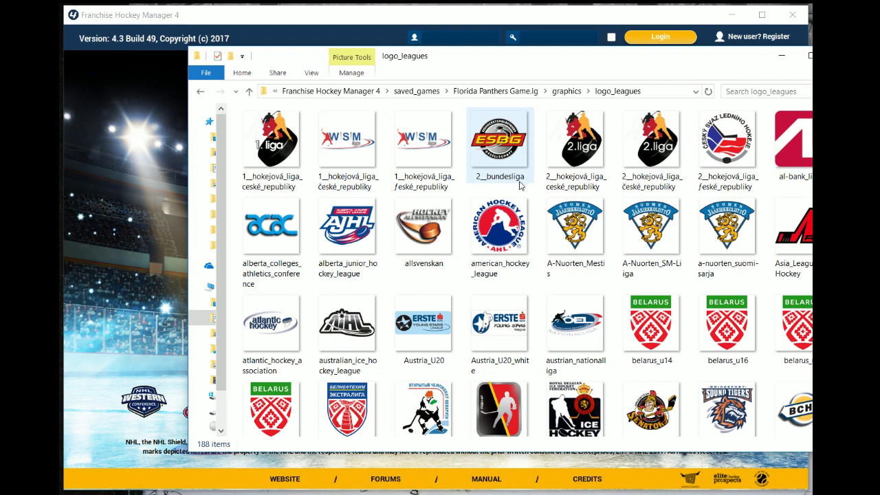
Go to quickstart_games > OpeningDay.quick > graphics > logo_leagues and scroll through its logos
left_click(200, 95)
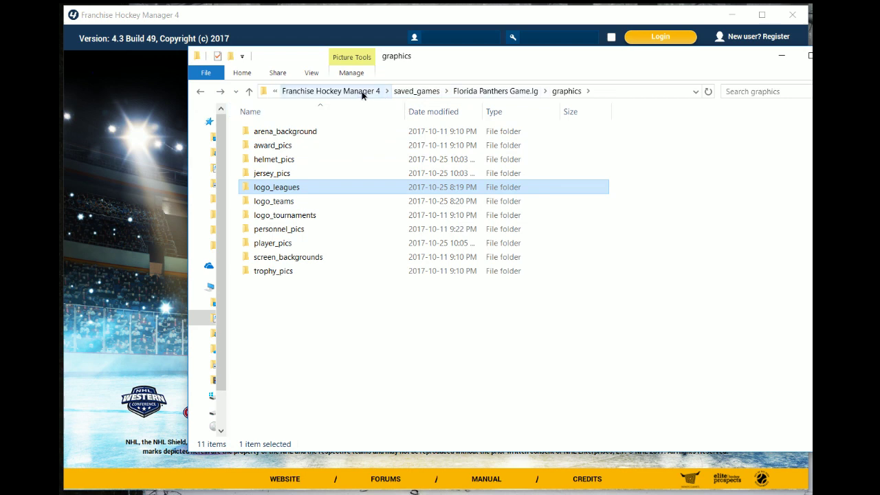
left_click(303, 92)
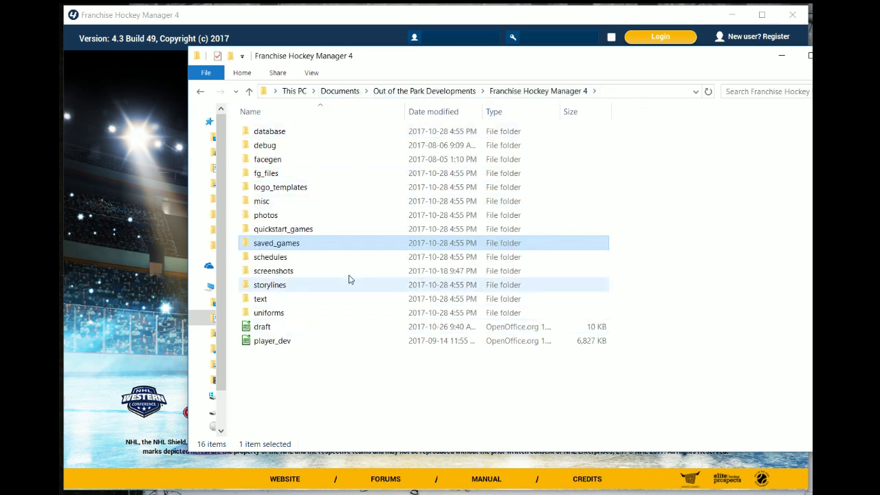
double_click(318, 231)
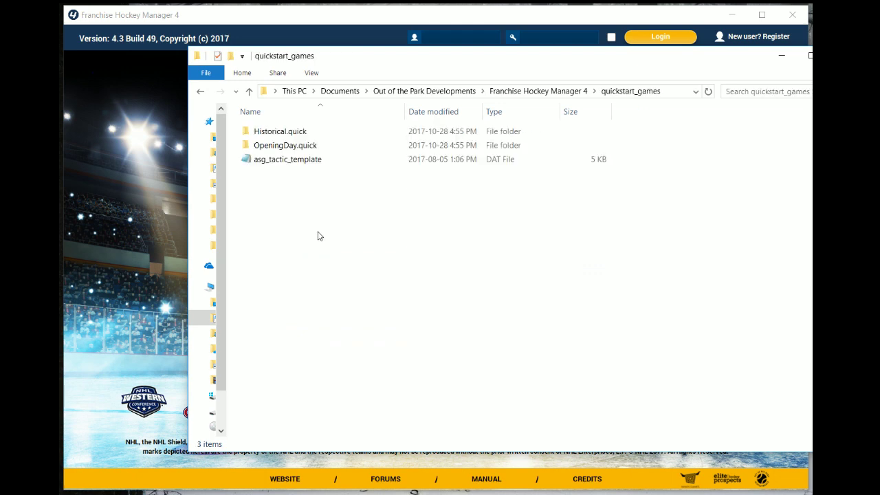
double_click(291, 145)
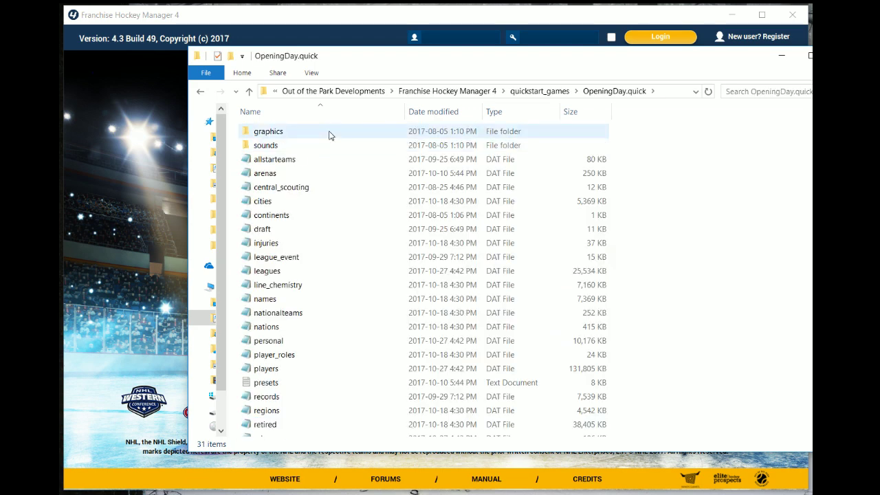
double_click(278, 132)
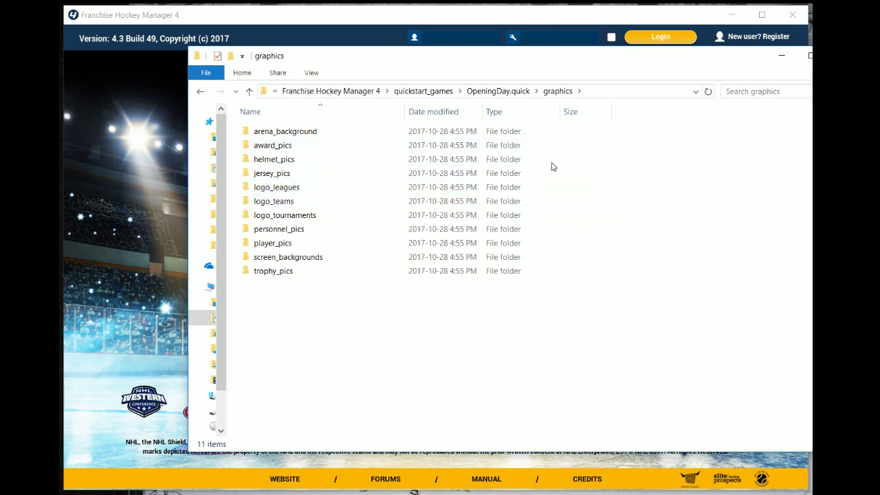
mouse_move(307, 189)
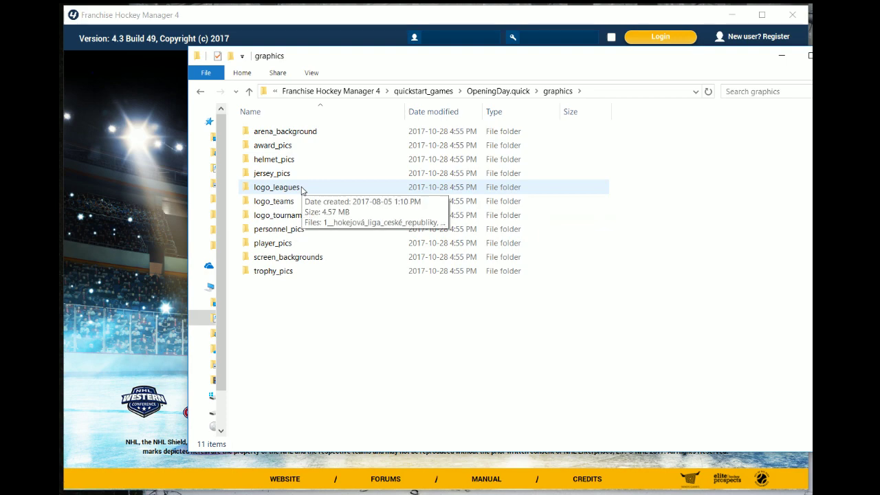
double_click(303, 189)
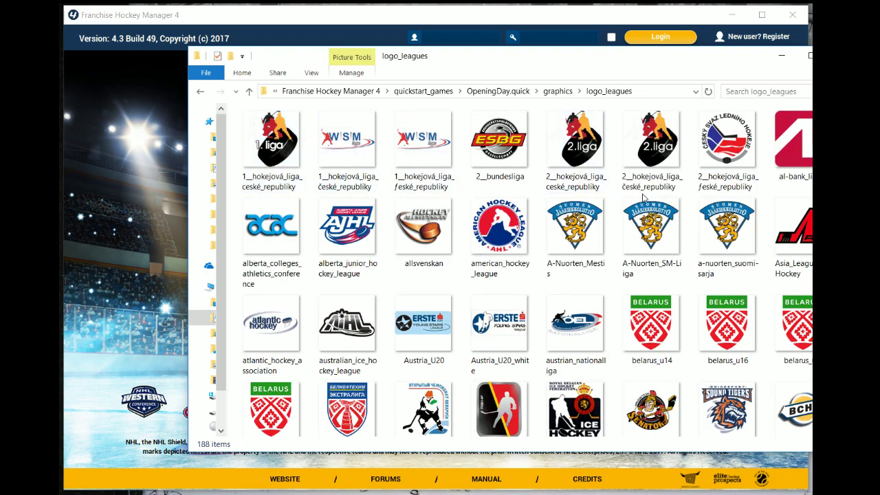
scroll(646, 172, "down", 15)
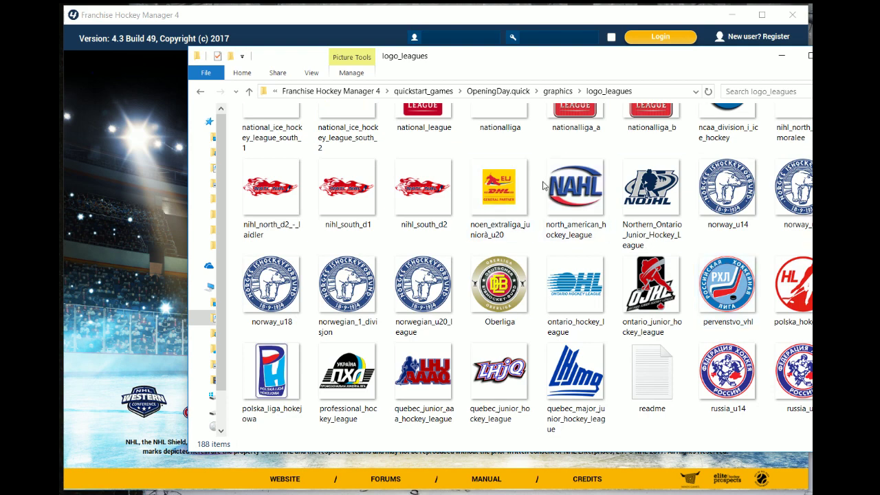
scroll(565, 168, "up", 5)
scroll(568, 179, "up", 10)
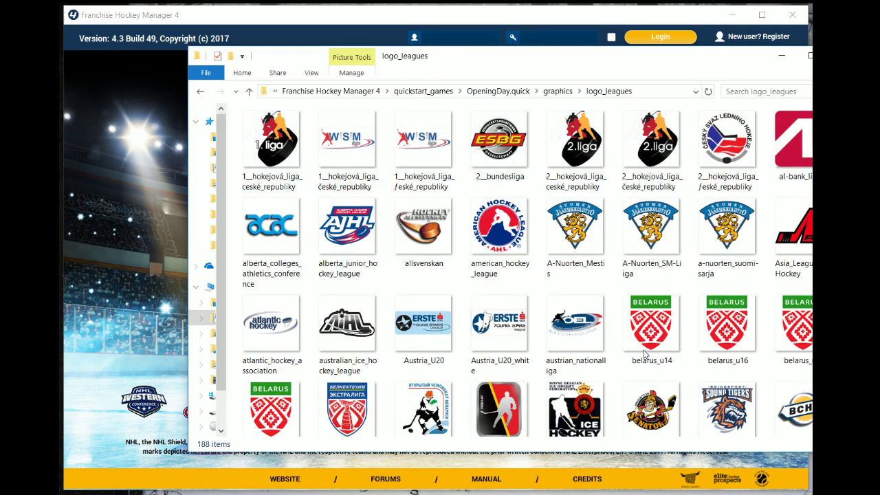
Navigate back to saved_games > Florida Panthers Game.lg > graphics > logo_leagues from the game folder
left_click(341, 91)
double_click(301, 247)
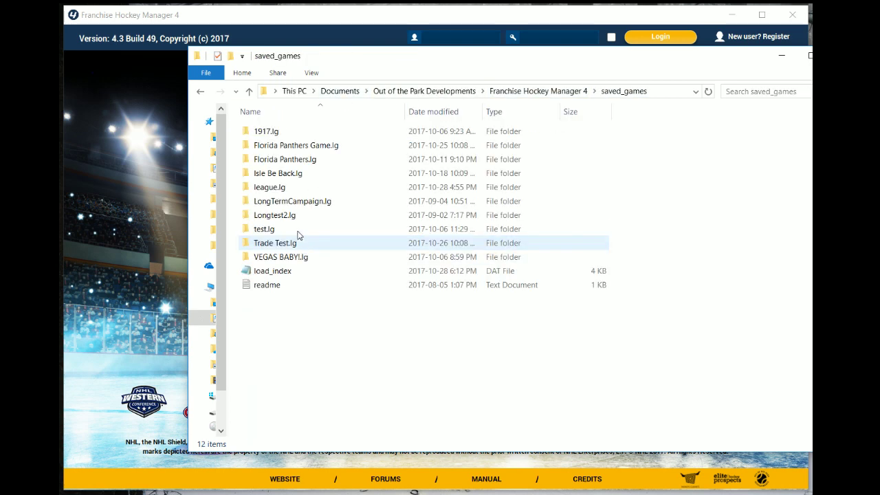
left_click(309, 147)
double_click(309, 147)
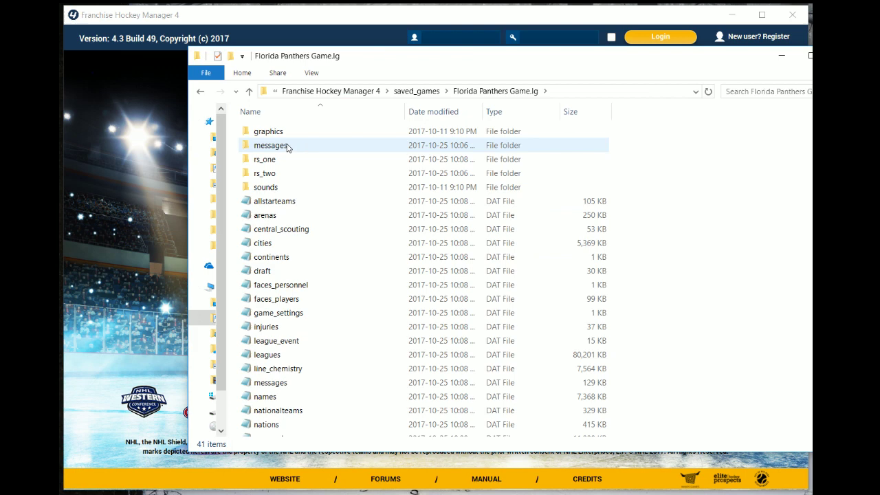
double_click(275, 134)
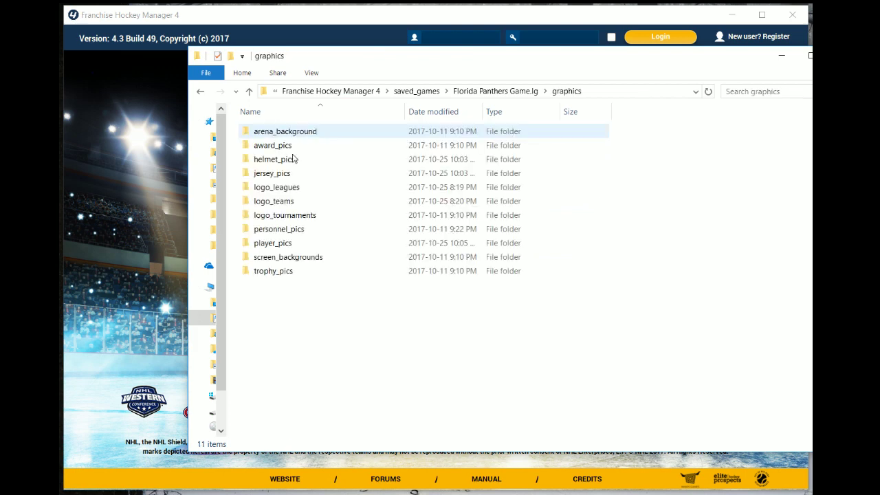
double_click(301, 190)
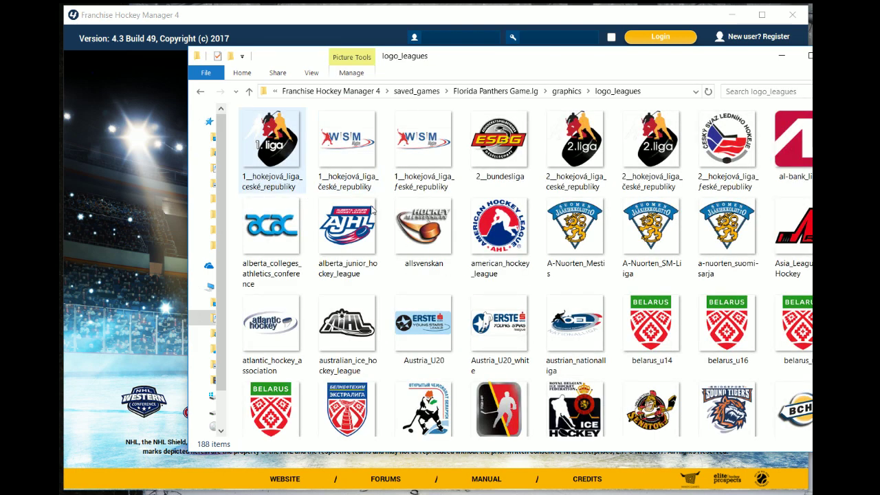